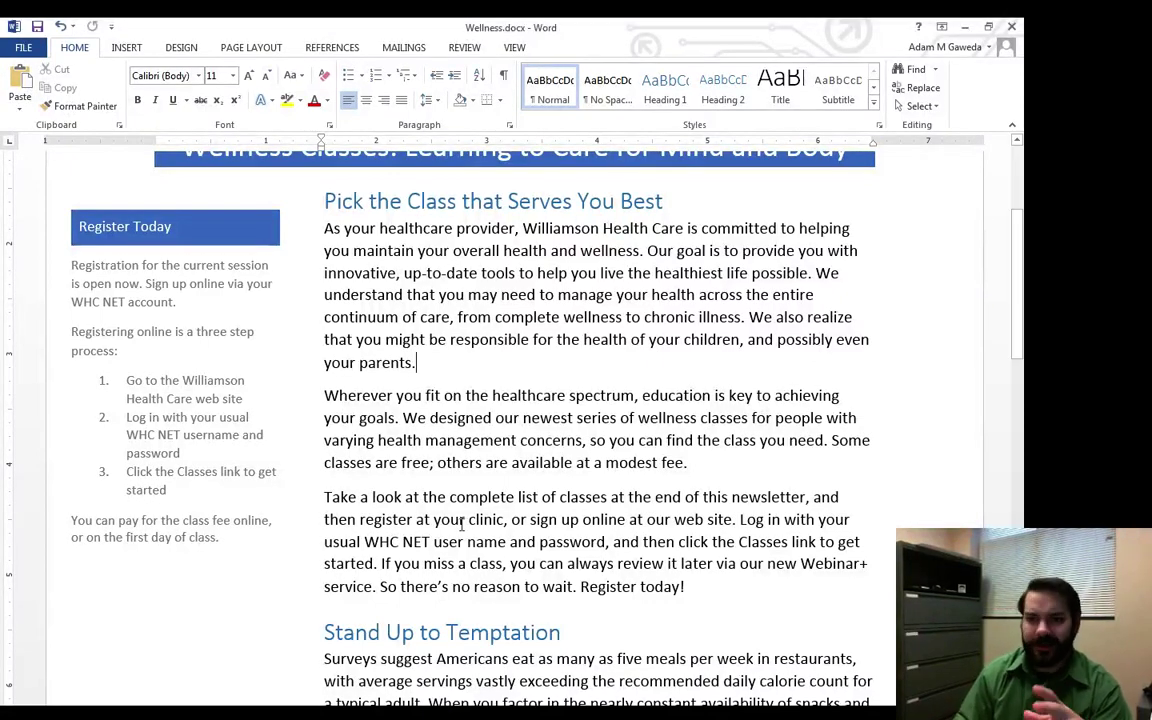
Start inserting a picture from file and browse to CFCC (F:) > CIS 110 - Intro to Computers > Slides > Microsoft Word
{"action": "scroll", "coordinate": [455, 530], "scroll_direction": "up", "scroll_amount": 5}
{"action": "scroll", "coordinate": [455, 530], "scroll_direction": "down", "scroll_amount": 10}
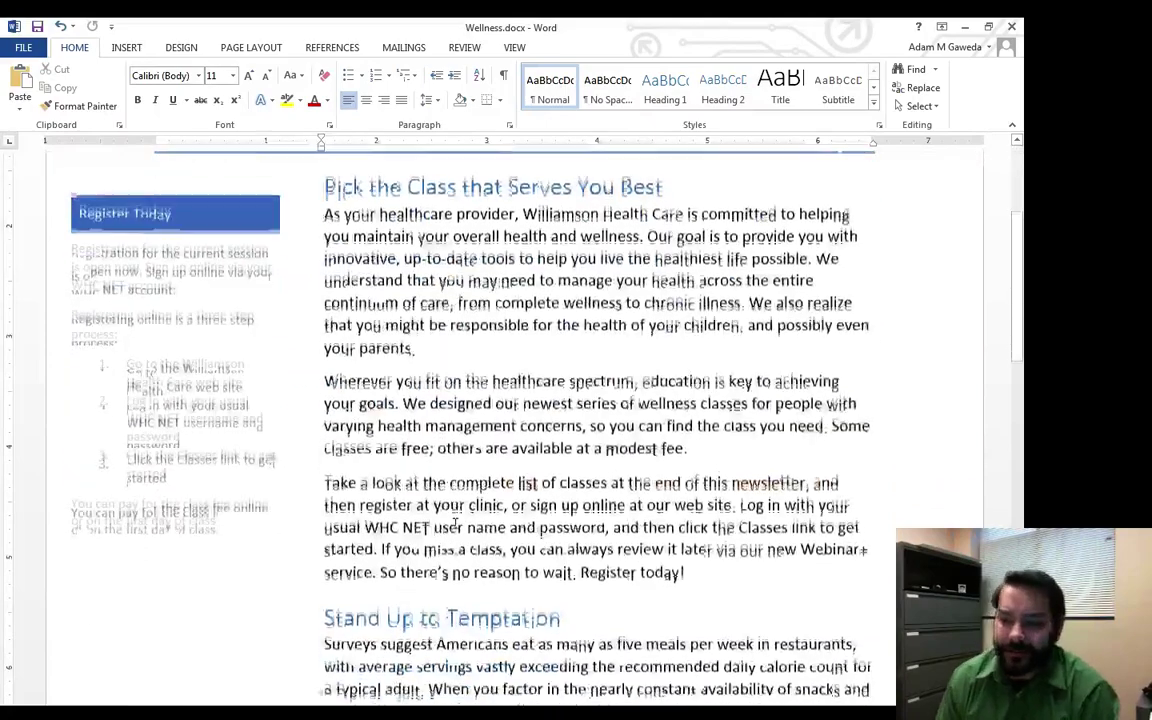
{"action": "left_click", "coordinate": [128, 52]}
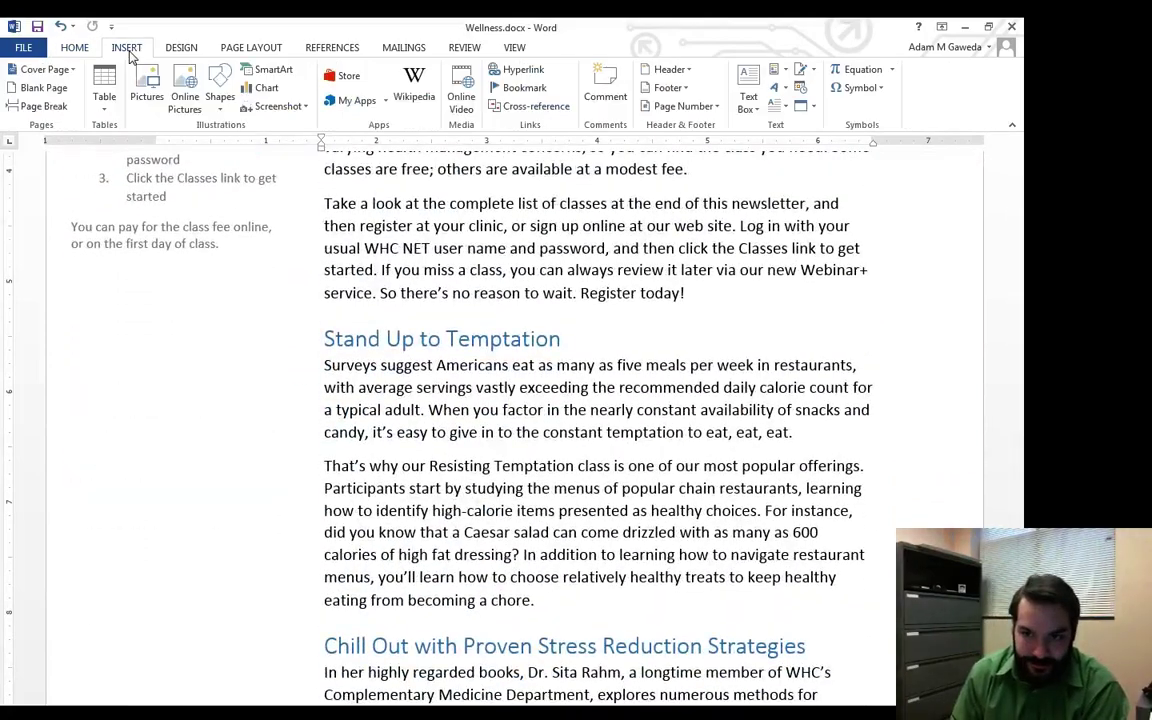
{"action": "left_click", "coordinate": [146, 85]}
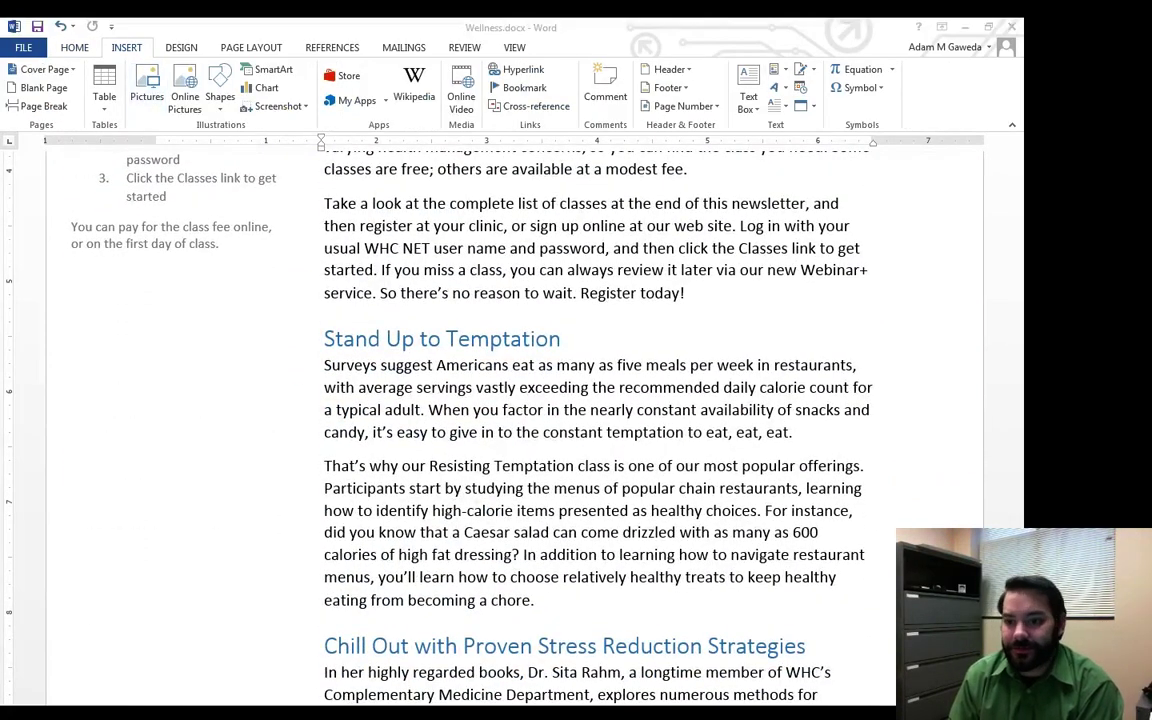
{"action": "scroll", "coordinate": [190, 268], "scroll_direction": "down", "scroll_amount": 4}
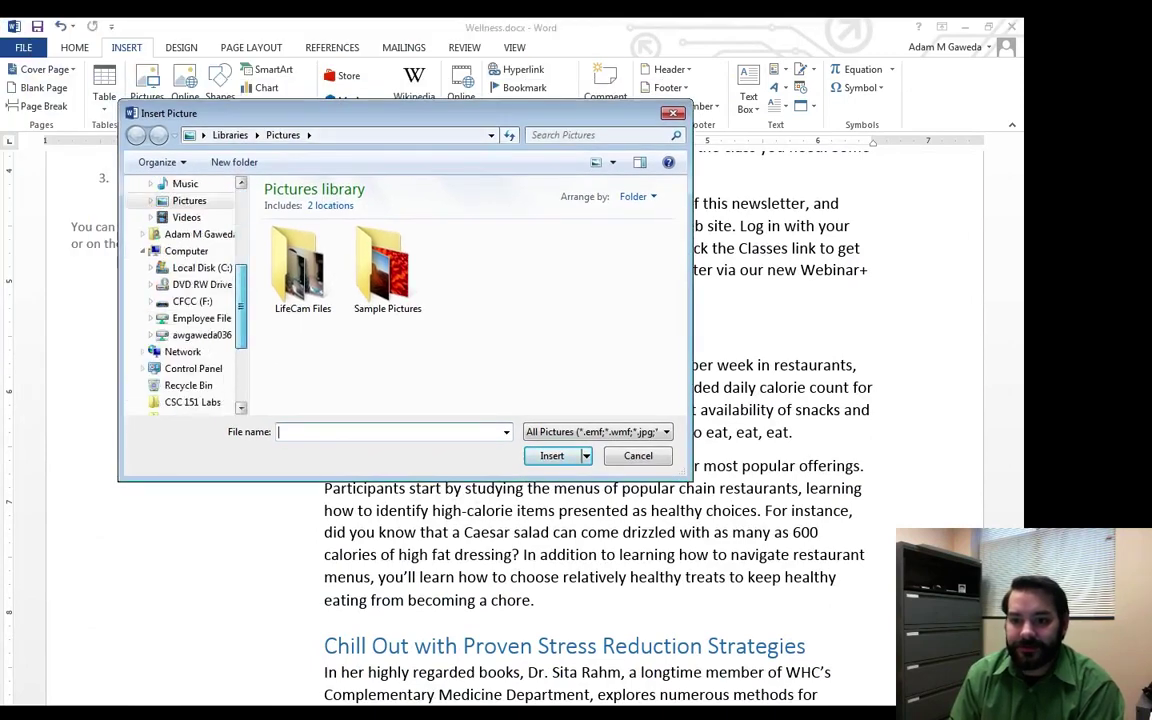
{"action": "left_click", "coordinate": [192, 268]}
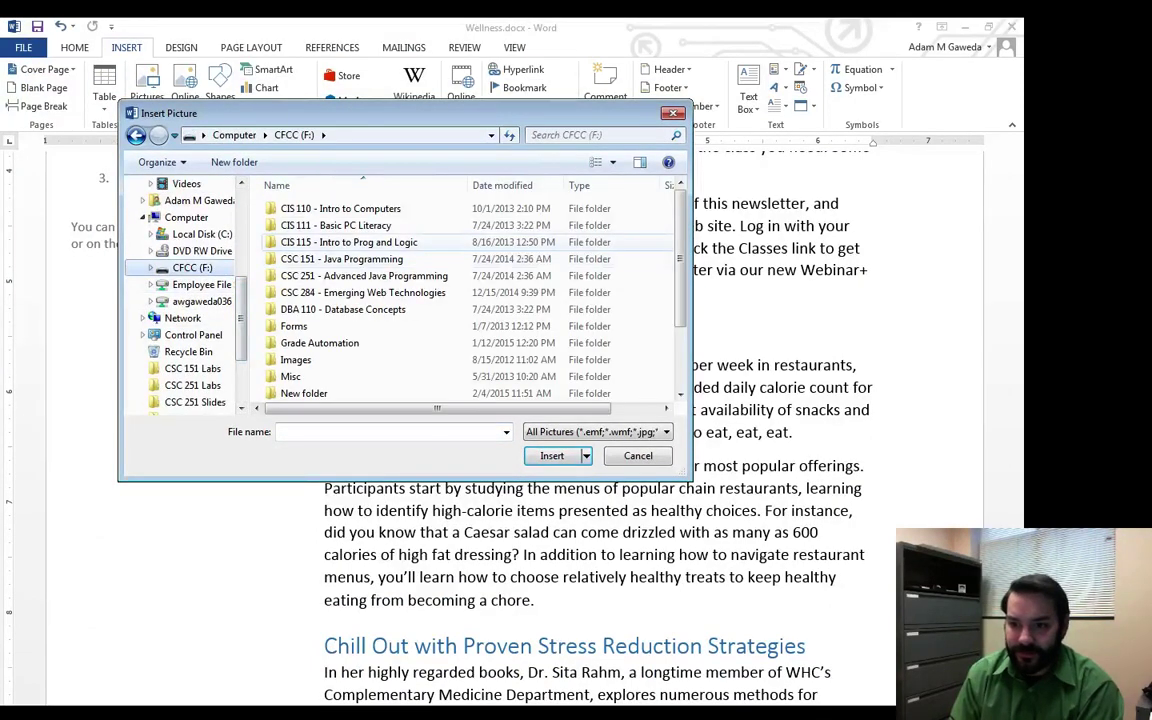
{"action": "double_click", "coordinate": [310, 188]}
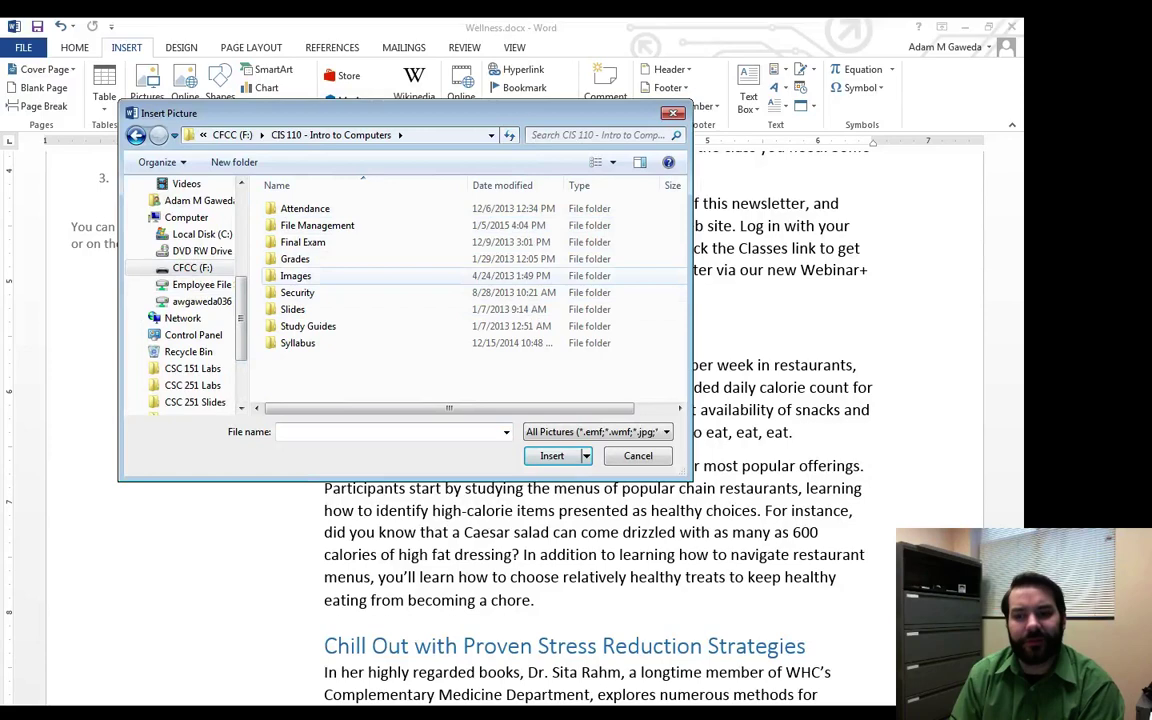
{"action": "double_click", "coordinate": [296, 275]}
{"action": "left_click", "coordinate": [136, 135]}
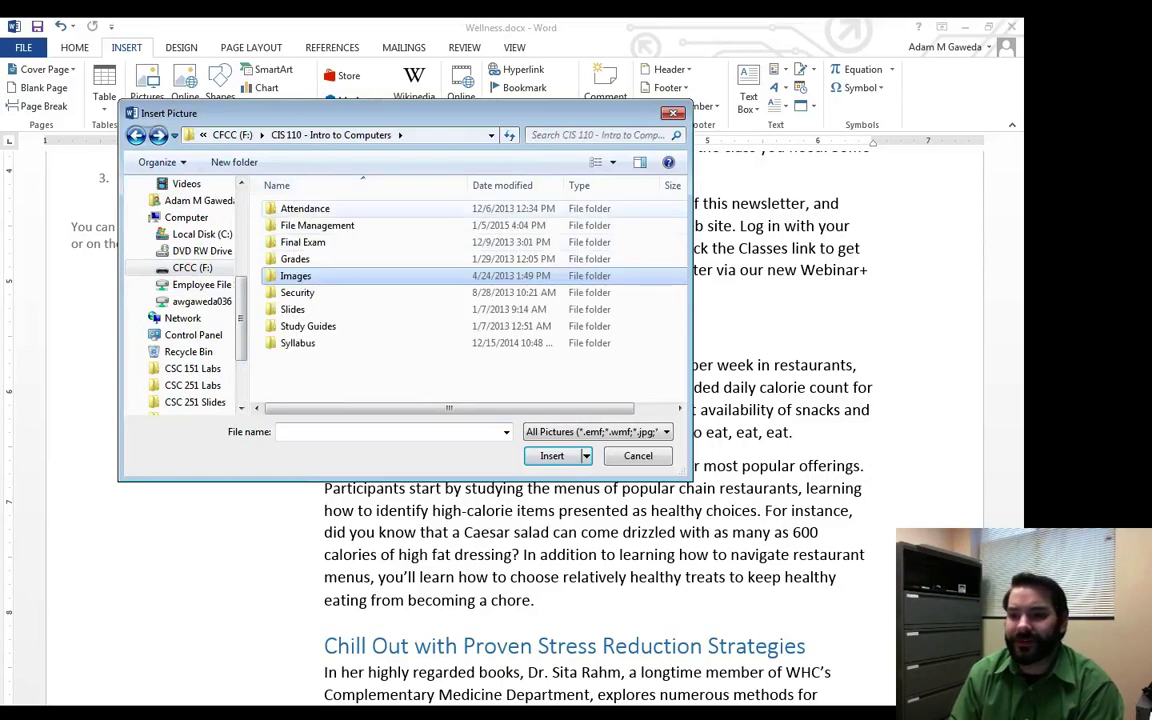
{"action": "double_click", "coordinate": [293, 309]}
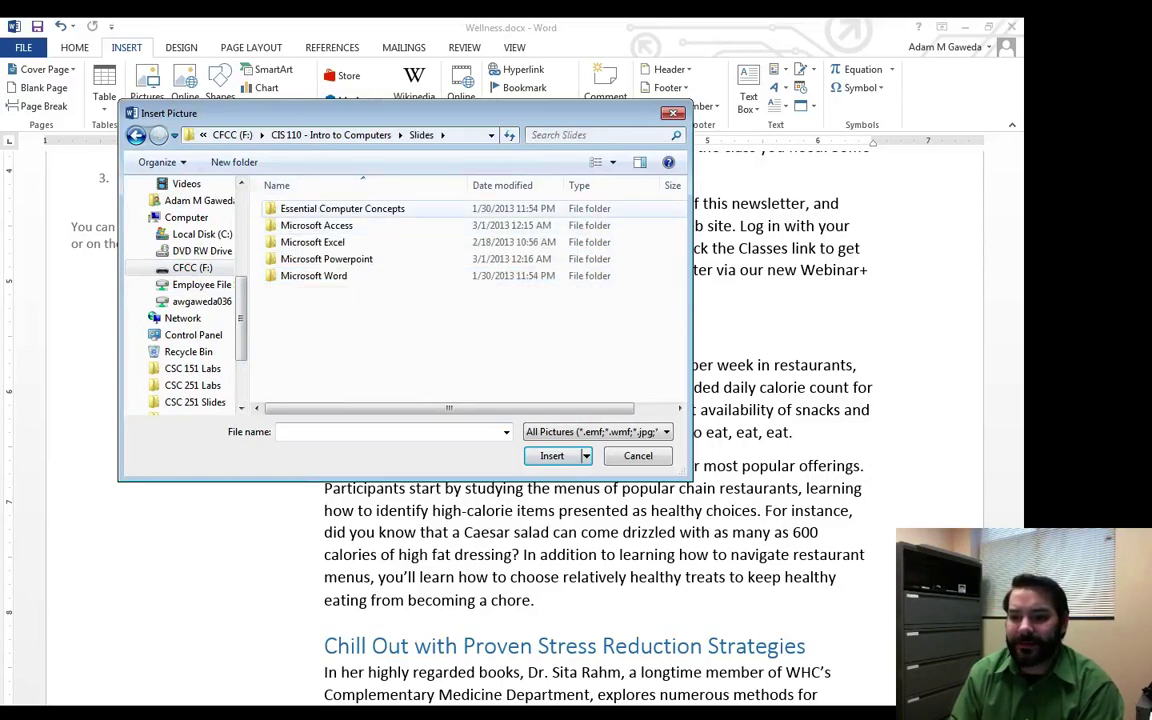
{"action": "double_click", "coordinate": [313, 275]}
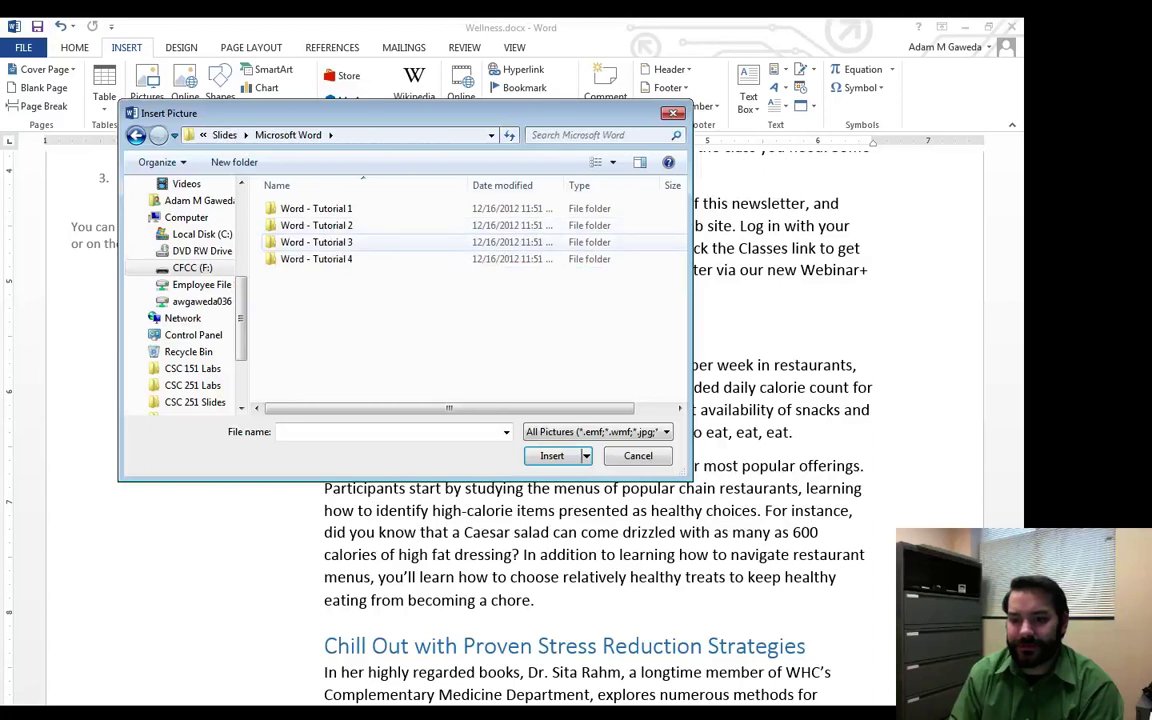
Insert the picture Chart.png from the Word - Tutorial 4 folder at the end of the "your parents." paragraph
{"action": "double_click", "coordinate": [320, 242]}
{"action": "key", "text": "BackSpace"}
{"action": "key", "text": "Down"}
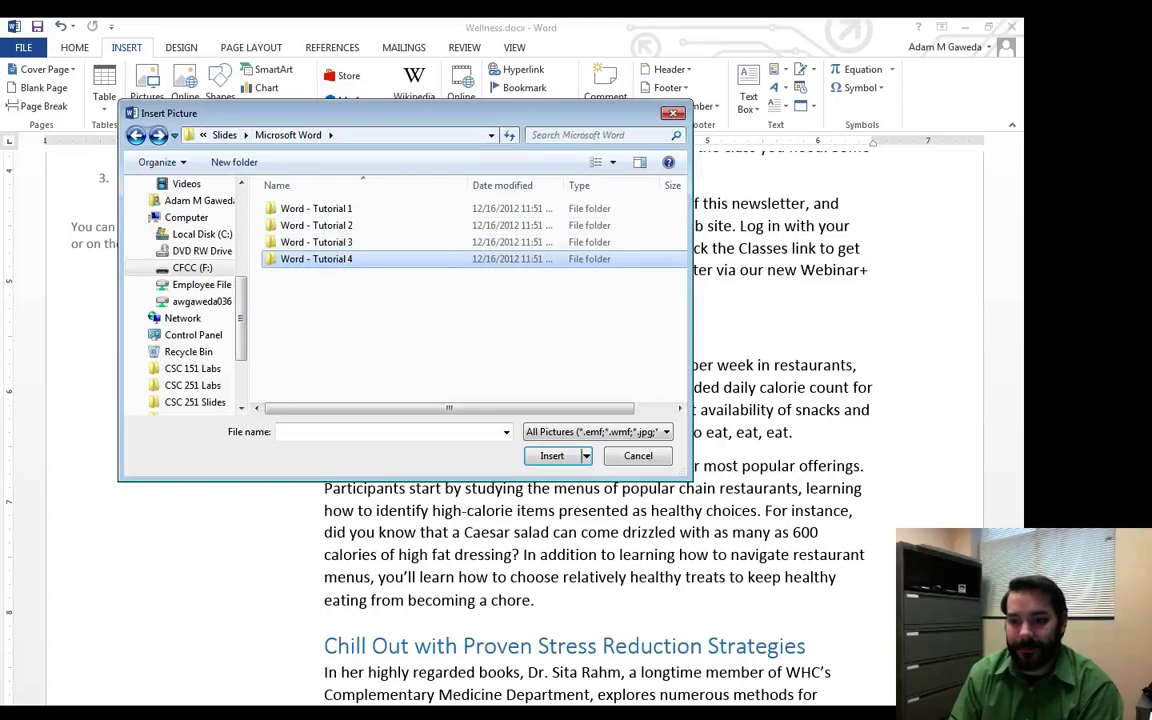
{"action": "key", "text": "Return"}
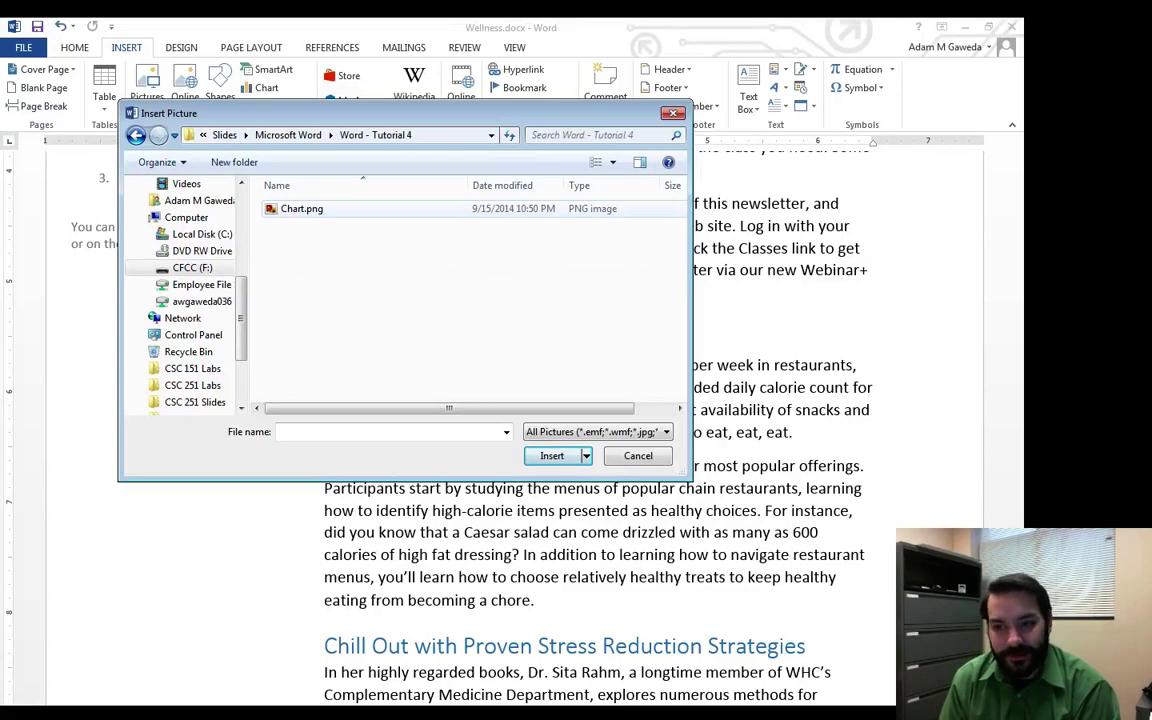
{"action": "left_click", "coordinate": [301, 208]}
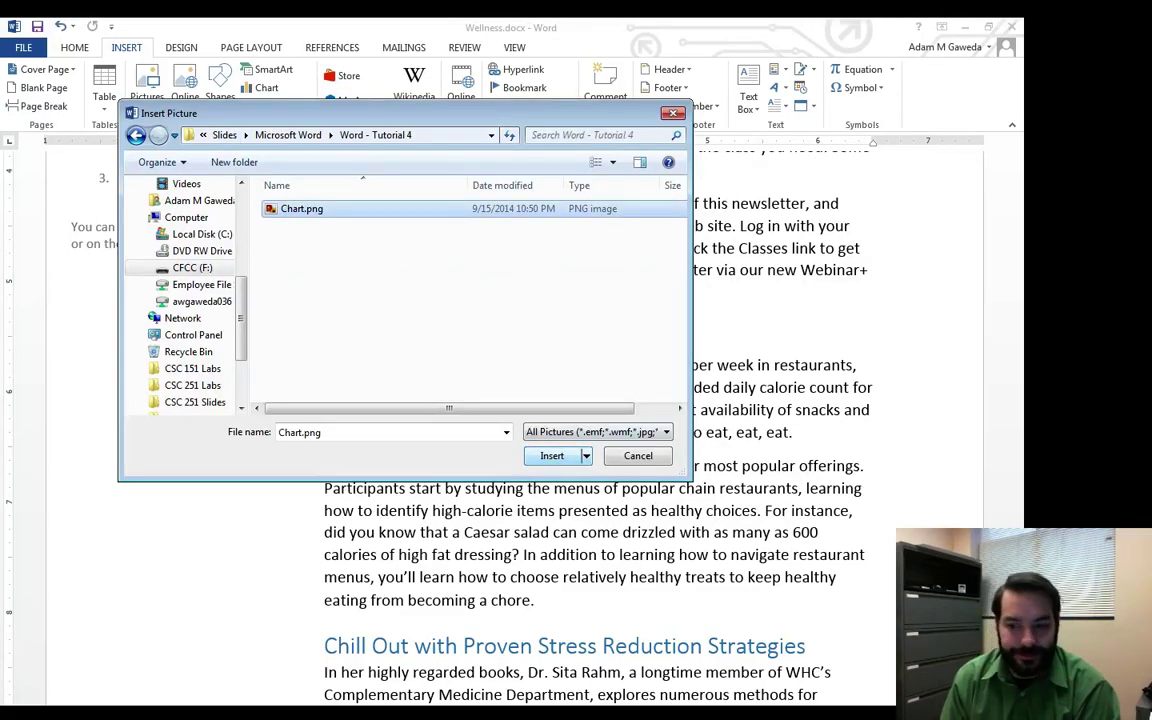
{"action": "left_click", "coordinate": [552, 455]}
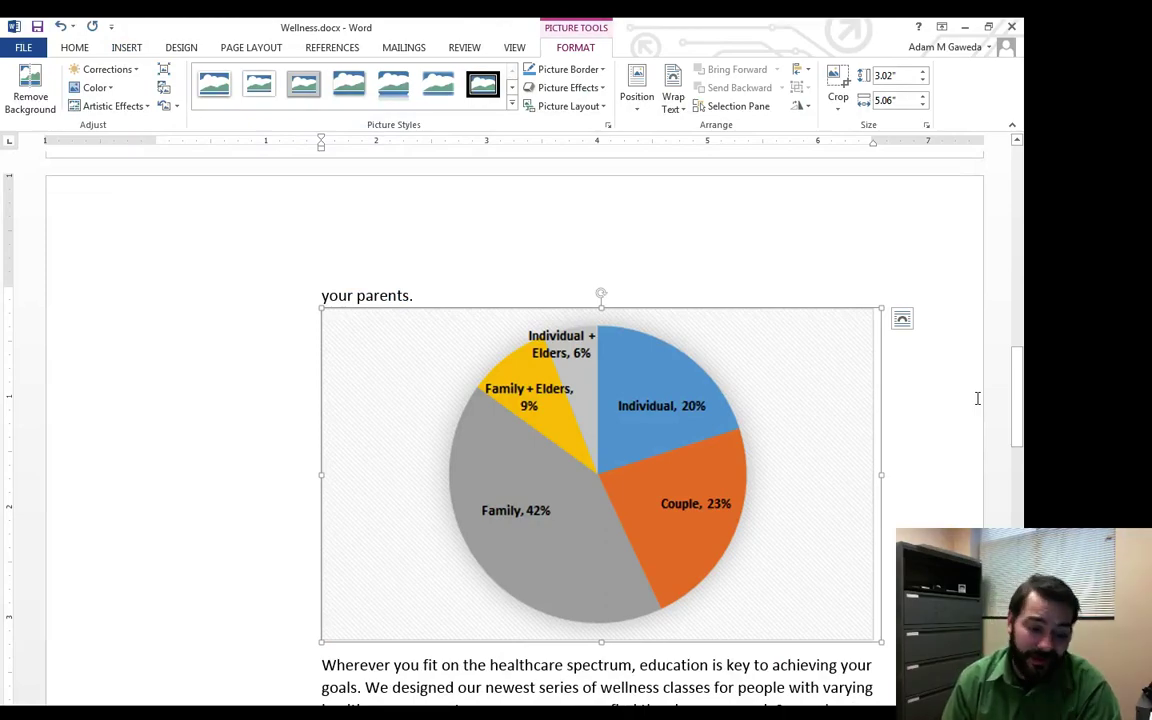
Shrink the inserted pie chart picture proportionally to about 1.67" high by 2.8" wide
{"action": "scroll", "coordinate": [890, 563], "scroll_direction": "down", "scroll_amount": 5}
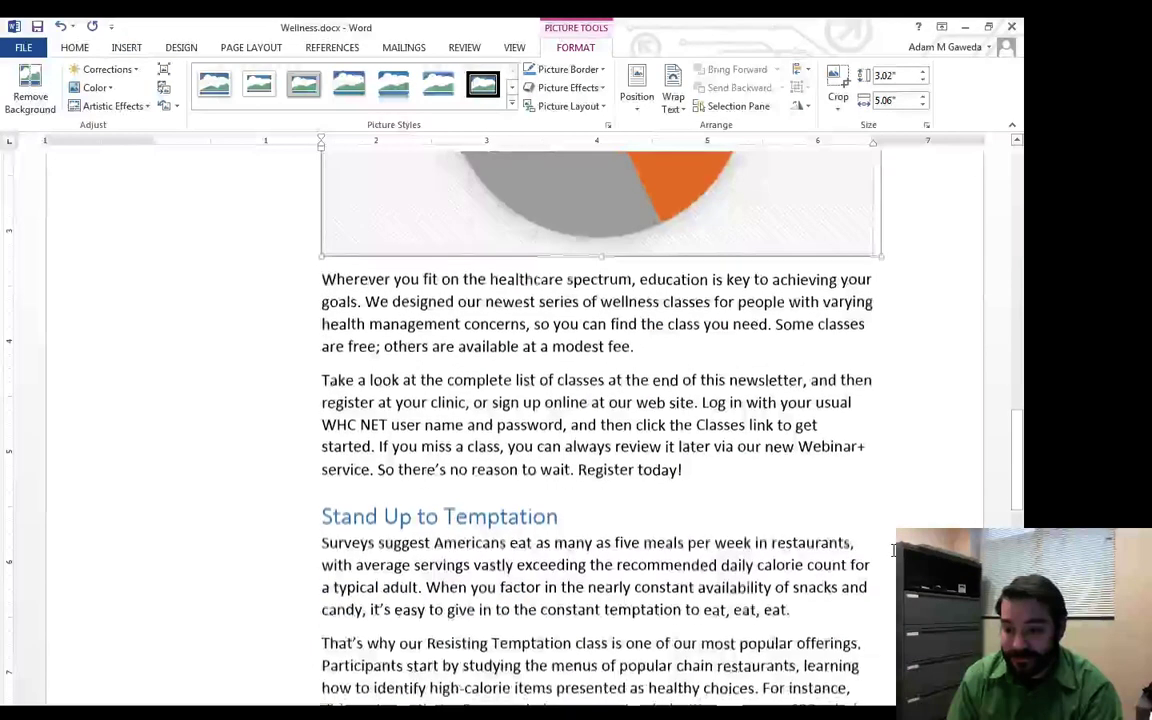
{"action": "scroll", "coordinate": [893, 550], "scroll_direction": "up", "scroll_amount": 10}
{"action": "scroll", "coordinate": [893, 550], "scroll_direction": "down", "scroll_amount": 12}
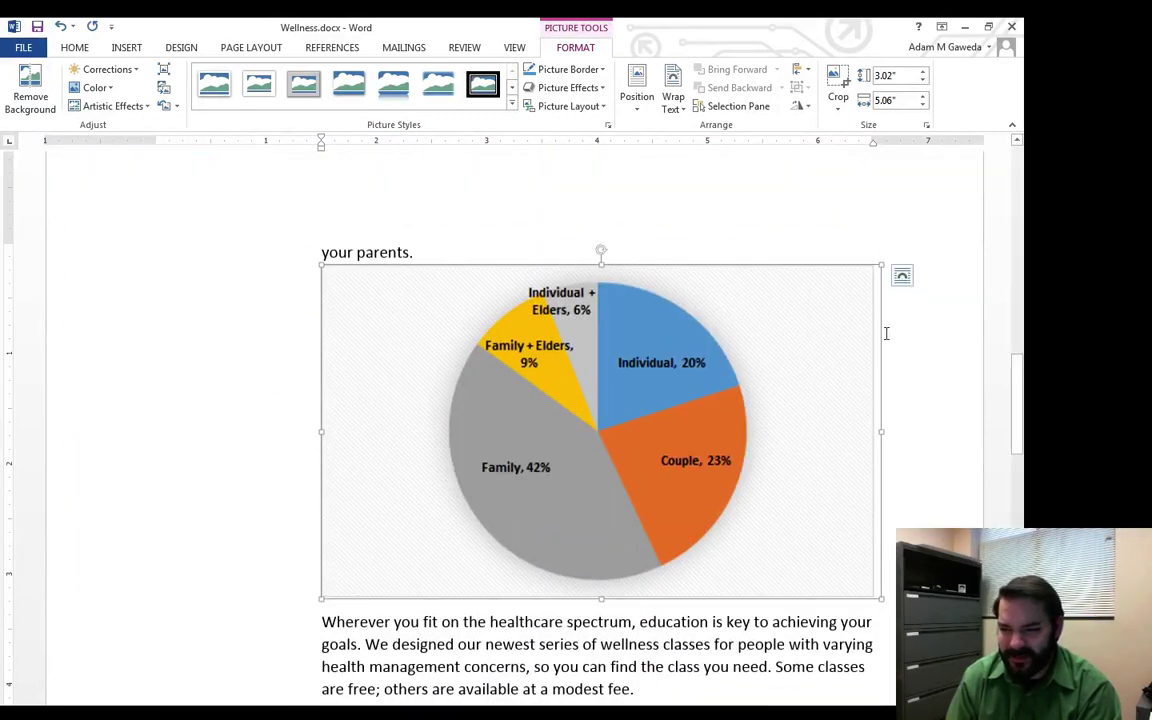
{"action": "left_click", "coordinate": [901, 277]}
{"action": "left_click", "coordinate": [901, 279]}
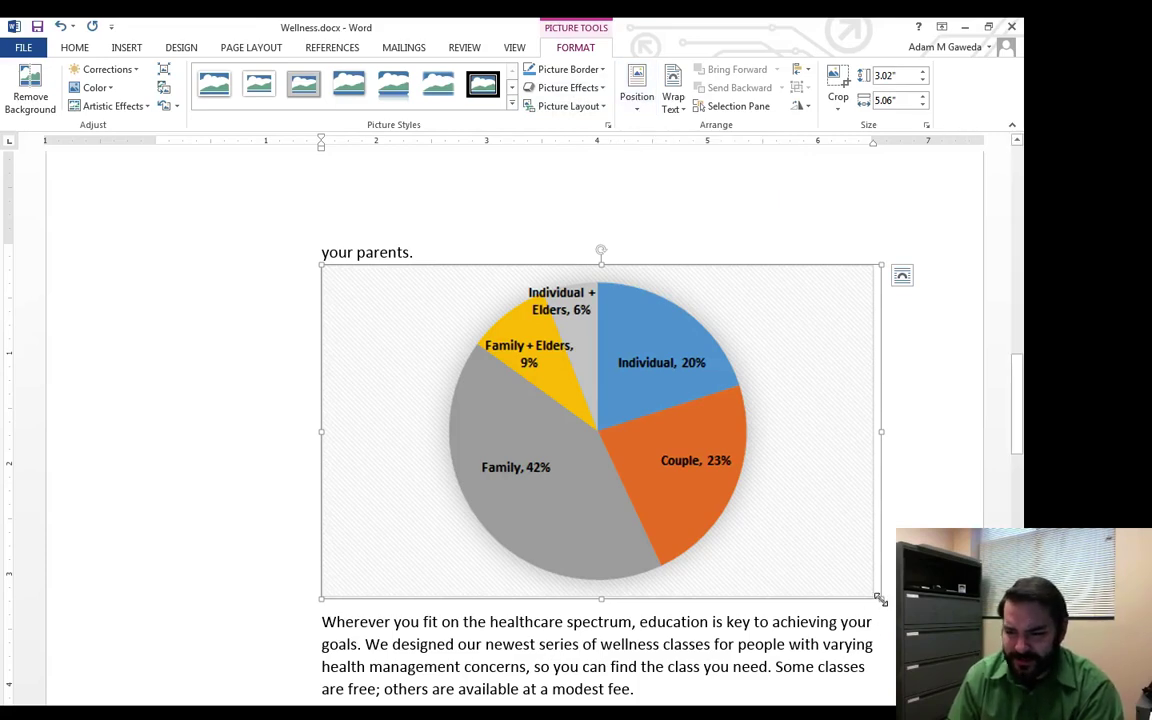
{"action": "left_click_drag", "start_coordinate": [880, 598], "coordinate": [633, 417]}
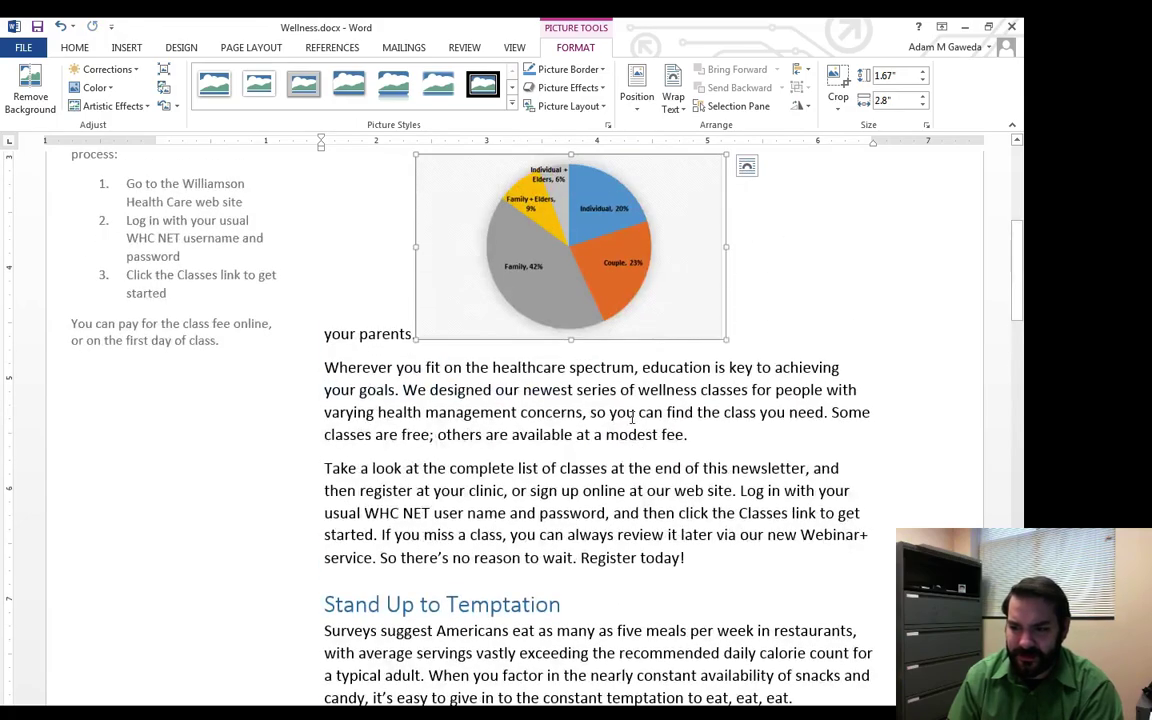
{"action": "scroll", "coordinate": [677, 457], "scroll_direction": "up", "scroll_amount": 5}
{"action": "scroll", "coordinate": [677, 460], "scroll_direction": "down", "scroll_amount": 4}
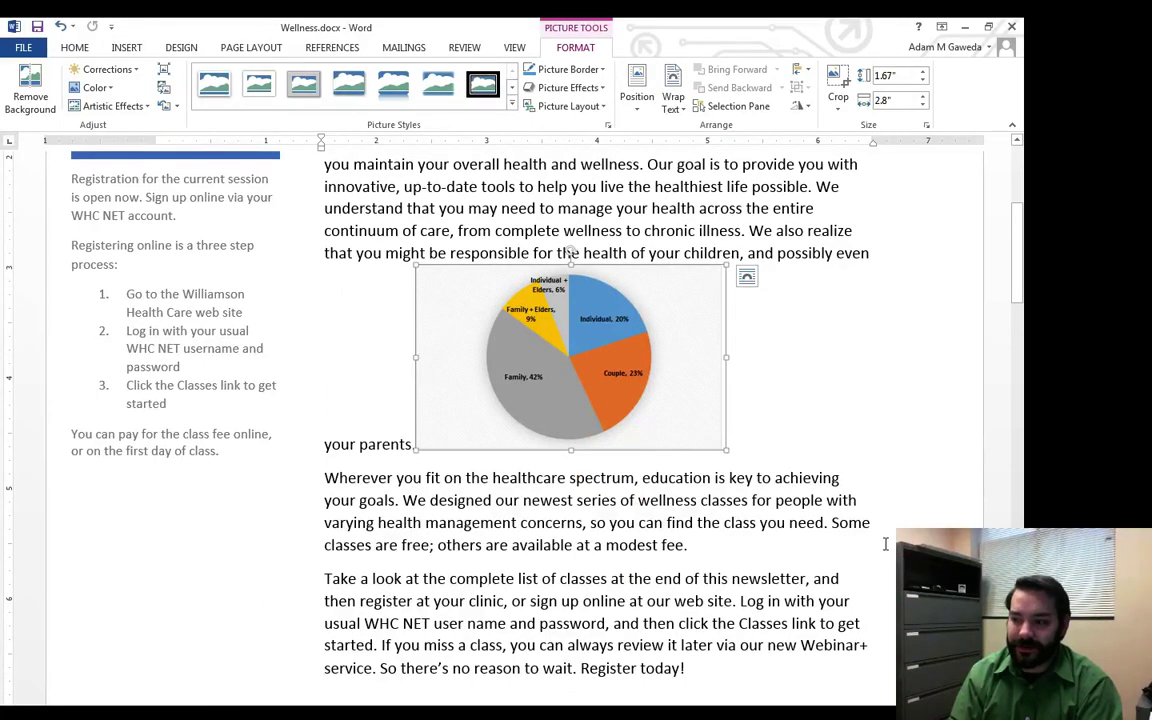
Position the pie chart picture in Middle Right with Square Text Wrapping
{"action": "scroll", "coordinate": [885, 544], "scroll_direction": "down", "scroll_amount": 2}
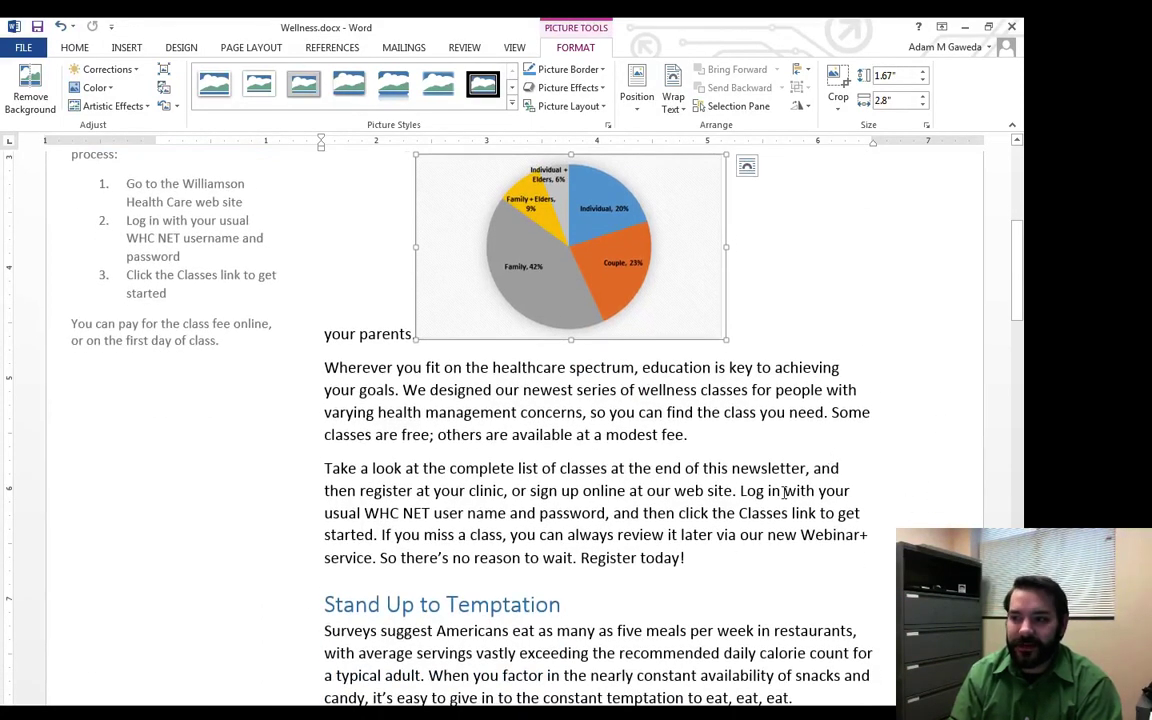
{"action": "scroll", "coordinate": [785, 491], "scroll_direction": "up", "scroll_amount": 2}
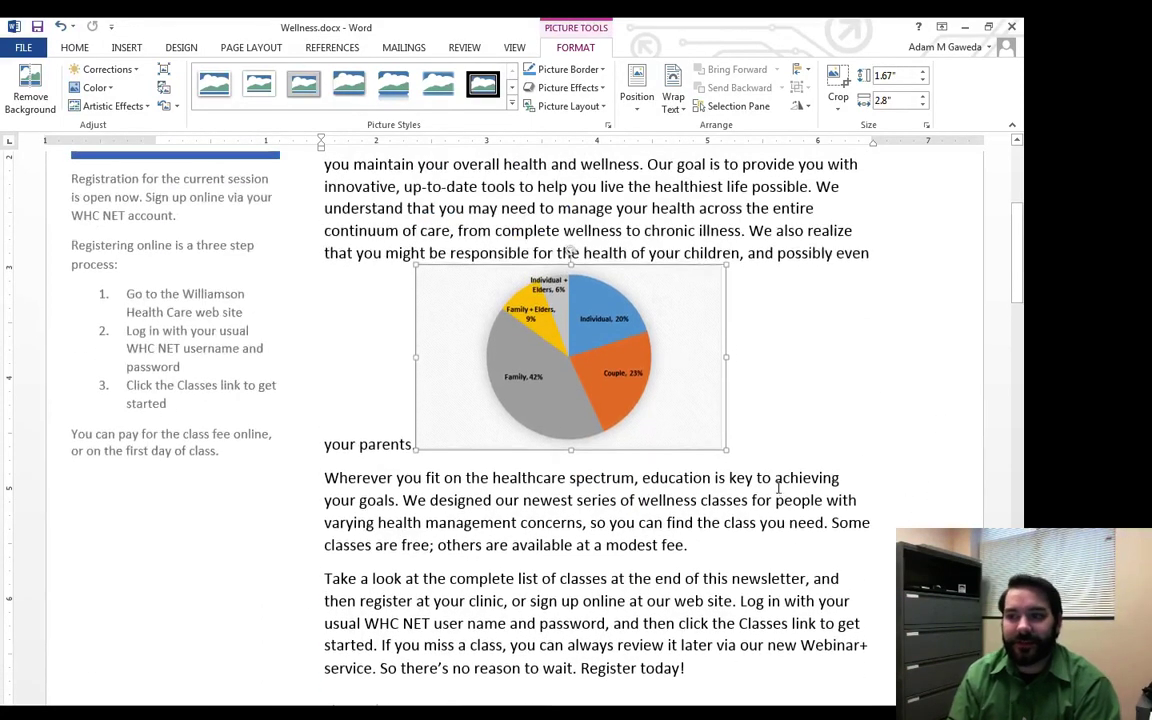
{"action": "left_click", "coordinate": [639, 100]}
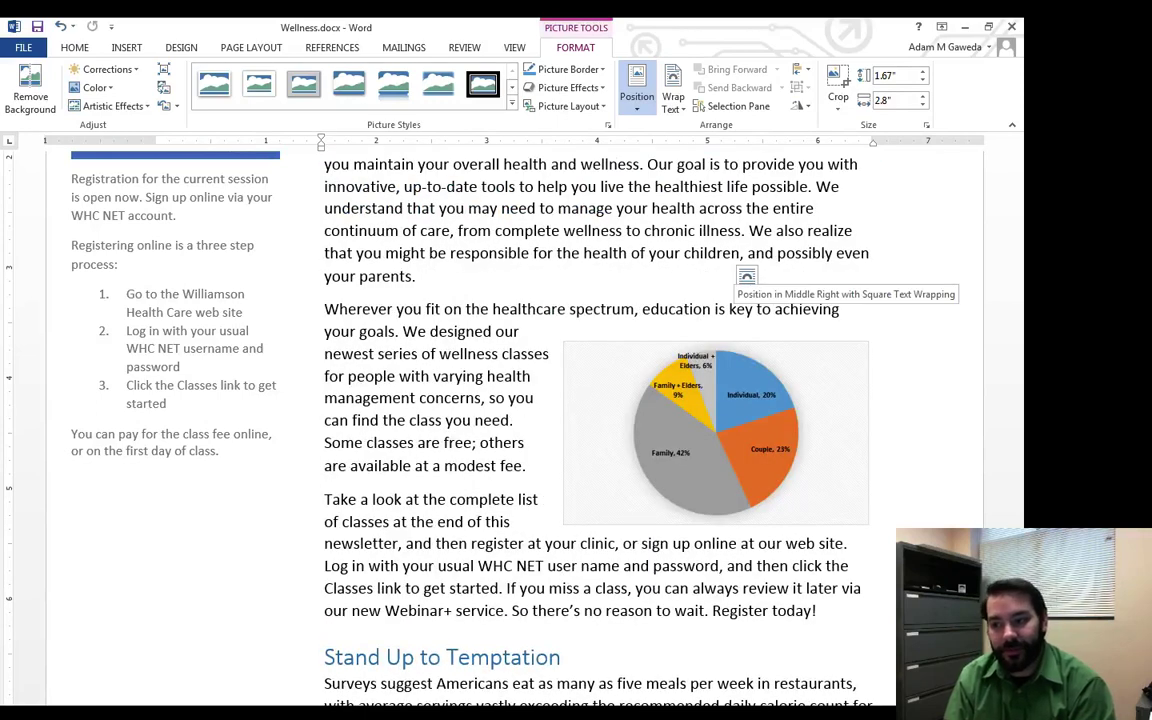
{"action": "left_click", "coordinate": [742, 276]}
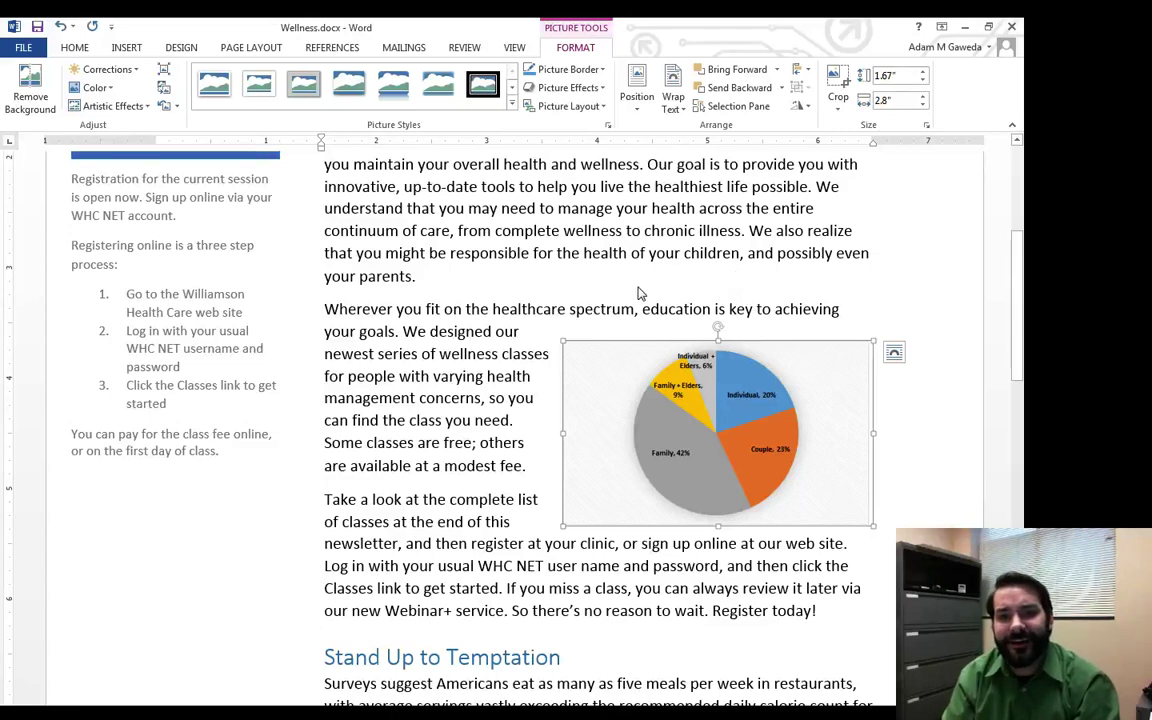
Crop the empty background off both sides of the pie chart picture, down to about 1.56" wide
{"action": "left_click", "coordinate": [838, 84]}
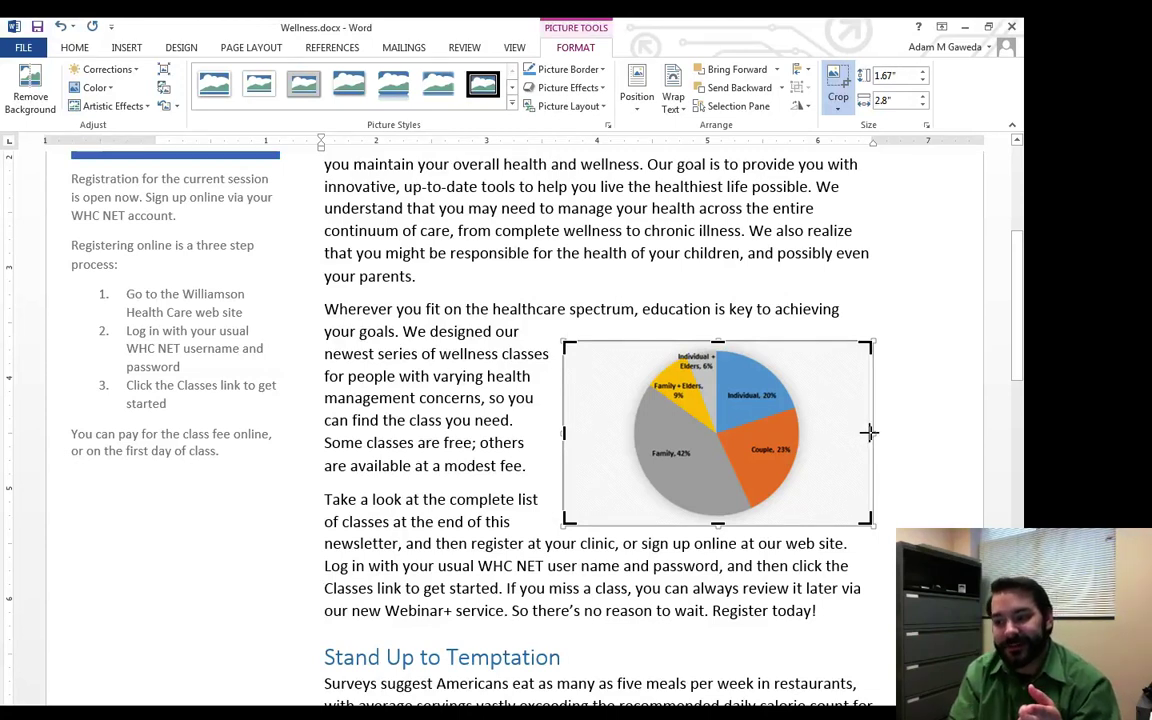
{"action": "left_click_drag", "start_coordinate": [871, 432], "coordinate": [803, 432]}
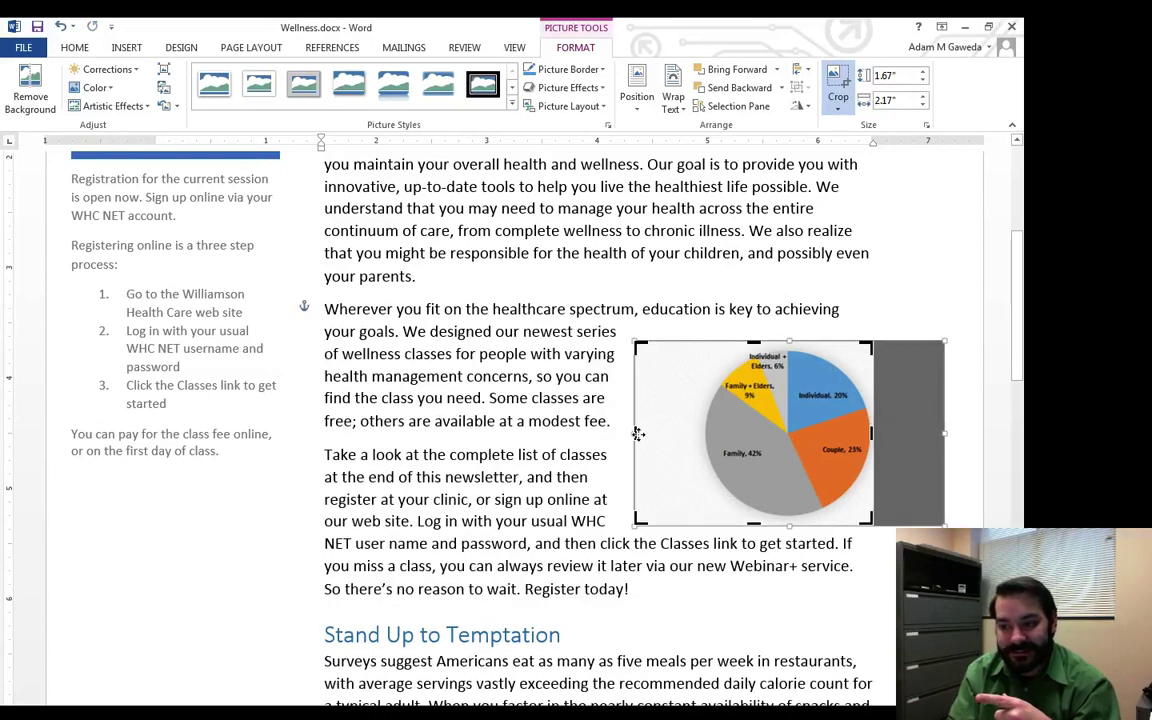
{"action": "left_click_drag", "start_coordinate": [634, 432], "coordinate": [703, 425]}
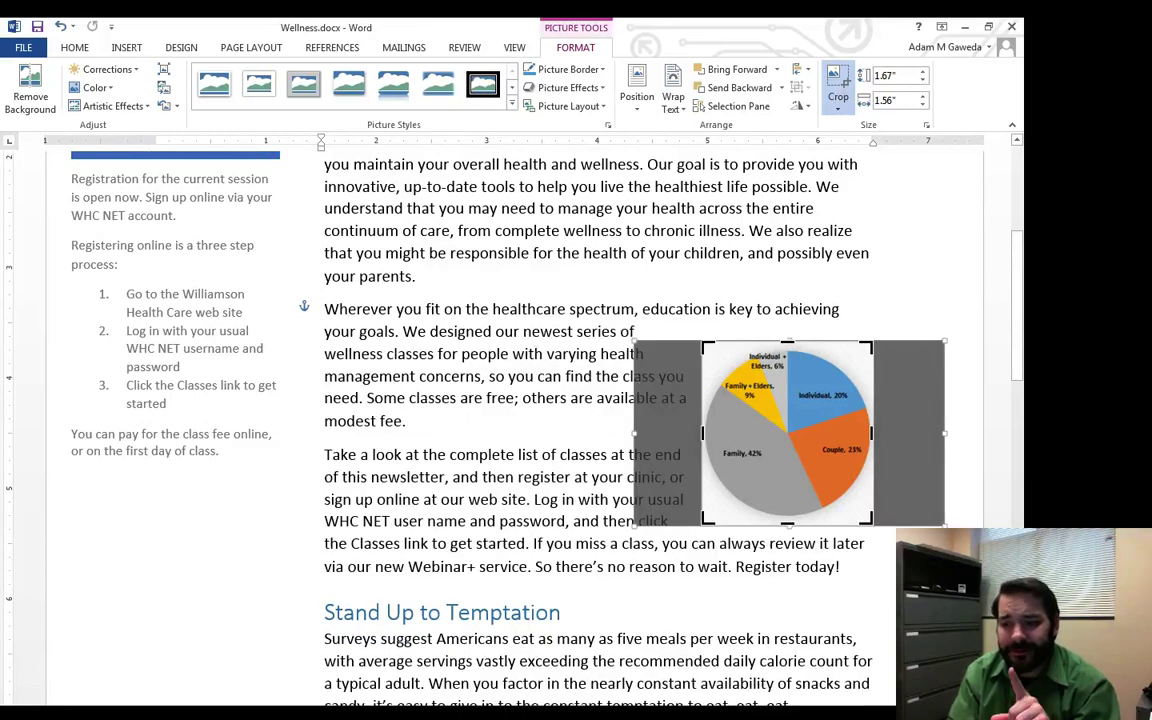
{"action": "left_click", "coordinate": [547, 362]}
{"action": "left_click", "coordinate": [729, 382]}
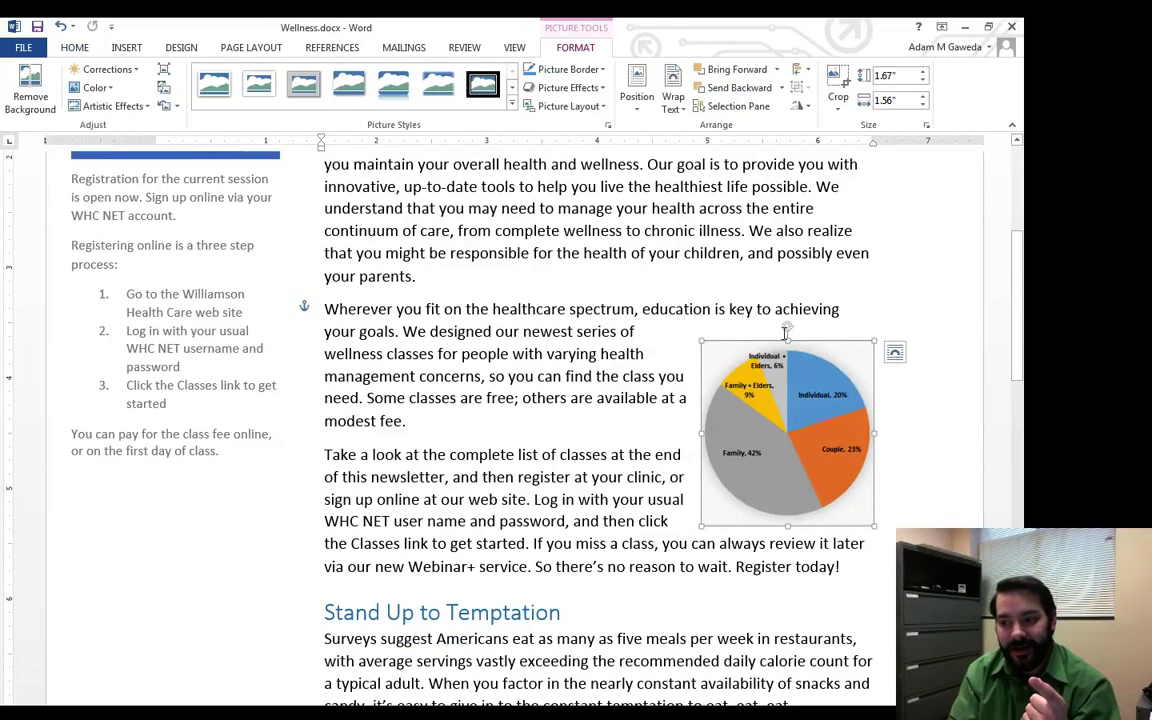
Crop the pie chart picture's upper and lower edges close to the pie, down to about 1.56" high
{"action": "left_click", "coordinate": [838, 80]}
{"action": "left_click_drag", "start_coordinate": [787, 342], "coordinate": [788, 346]}
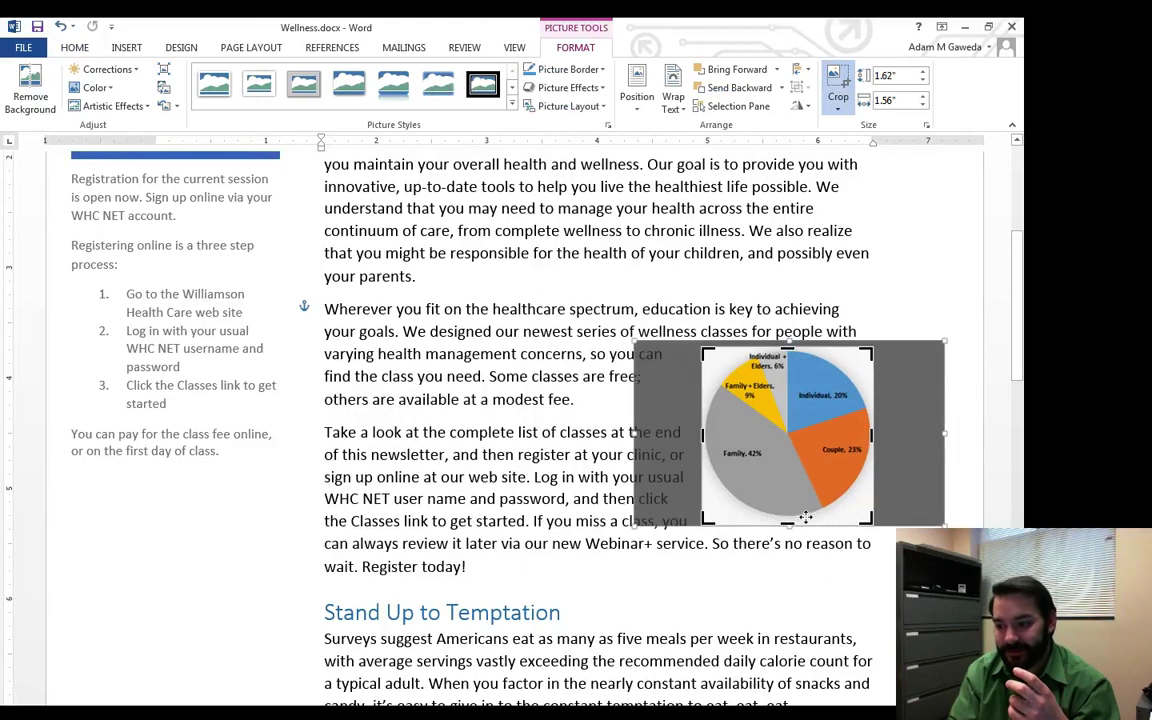
{"action": "left_click_drag", "start_coordinate": [788, 524], "coordinate": [788, 517]}
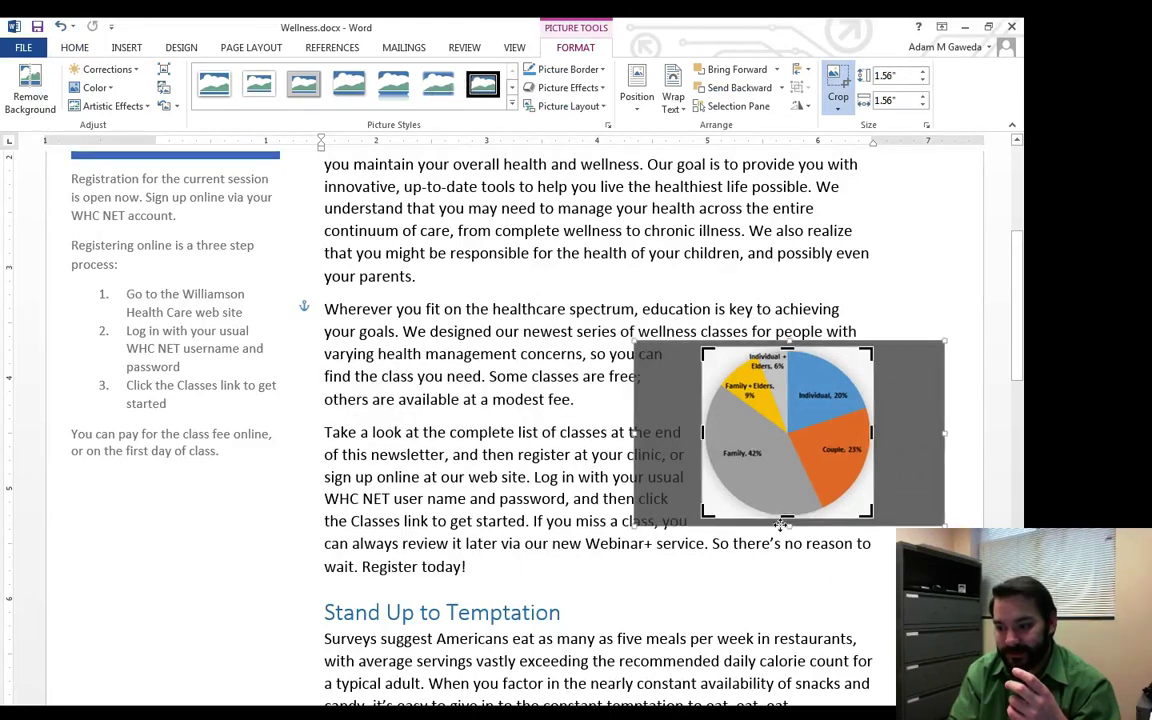
{"action": "left_click", "coordinate": [588, 480]}
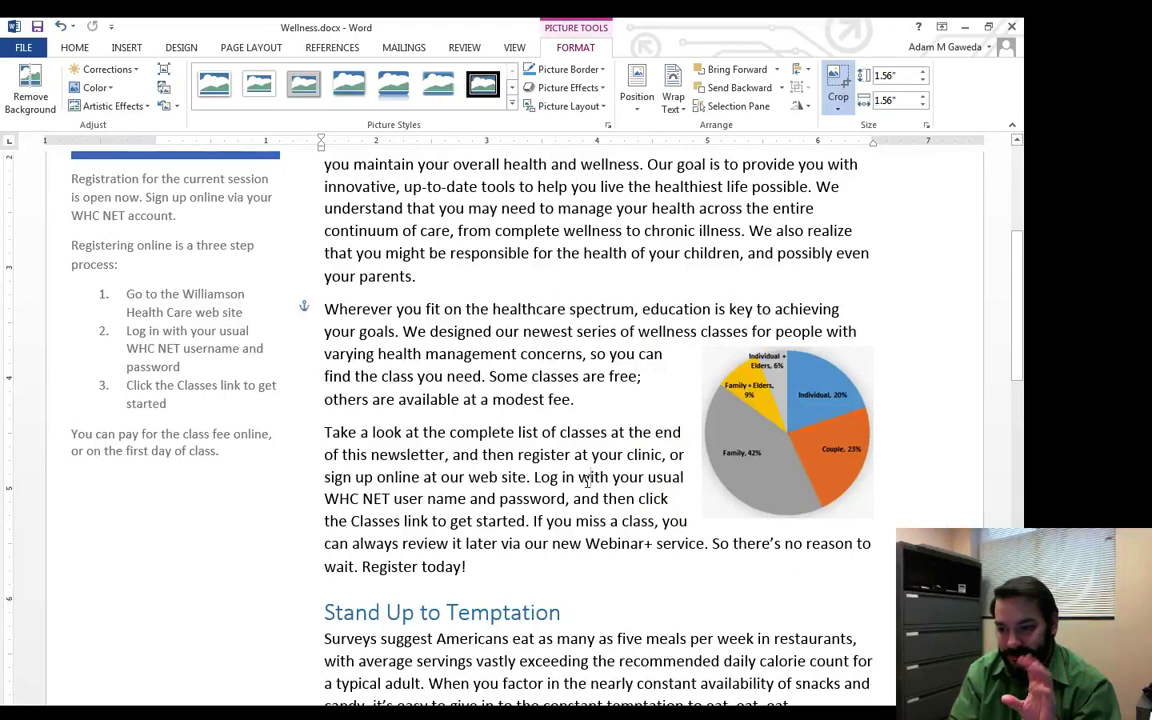
Try cropping away the right half of the pie chart picture, and undo that crop
{"action": "left_click", "coordinate": [808, 413]}
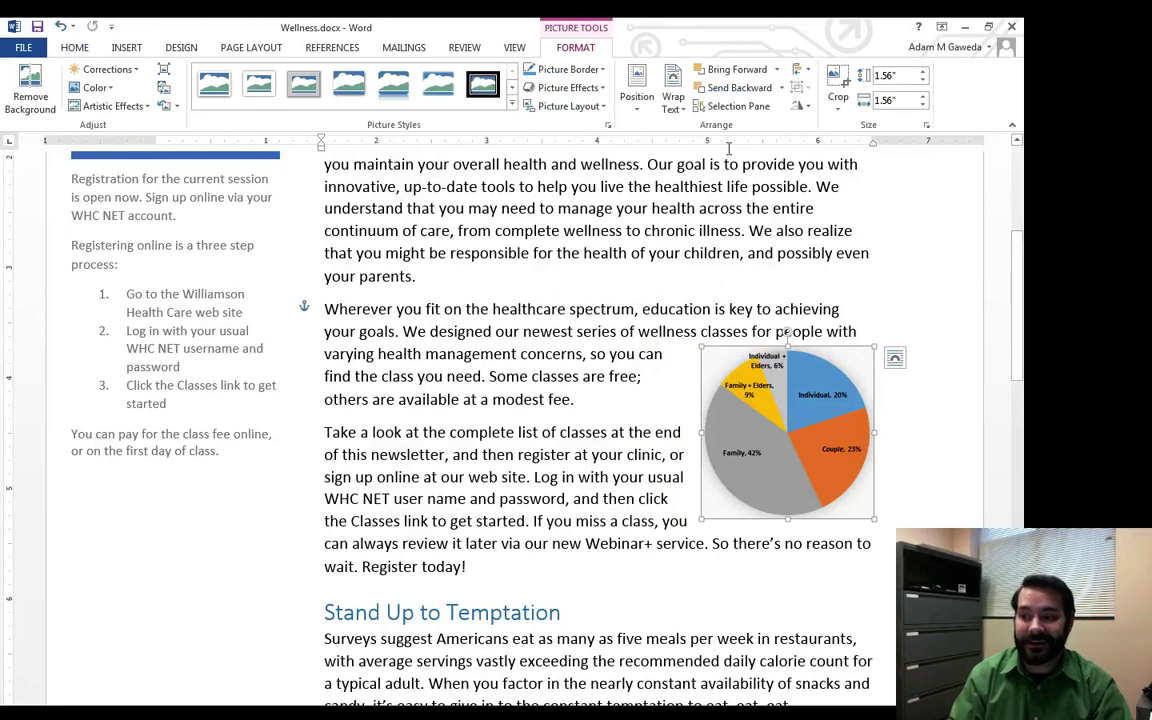
{"action": "left_click", "coordinate": [831, 85]}
{"action": "left_click_drag", "start_coordinate": [872, 432], "coordinate": [788, 432]}
{"action": "left_click", "coordinate": [866, 570]}
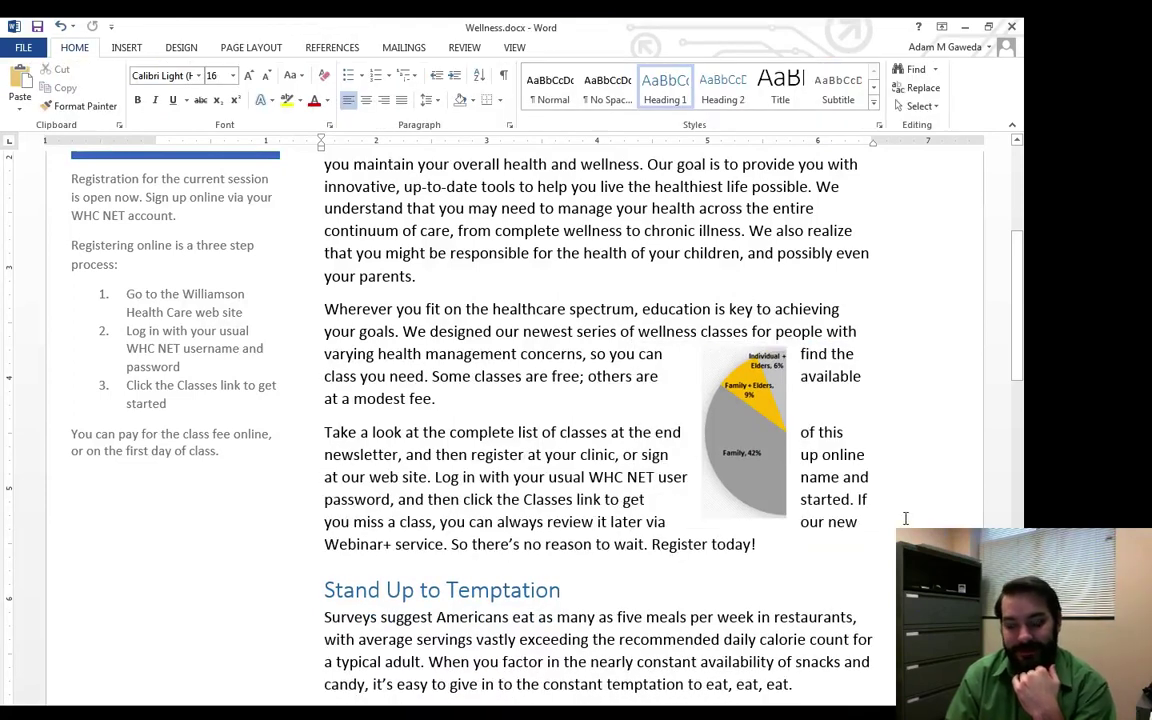
{"action": "left_click", "coordinate": [868, 481]}
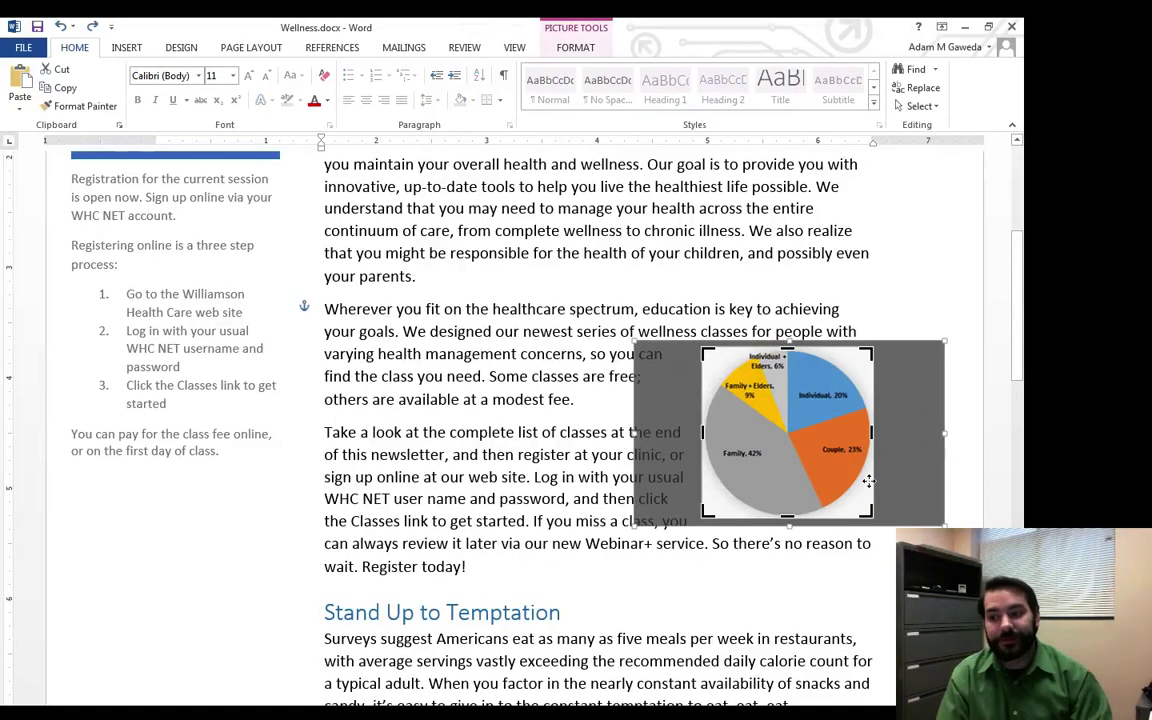
{"action": "left_click", "coordinate": [549, 515]}
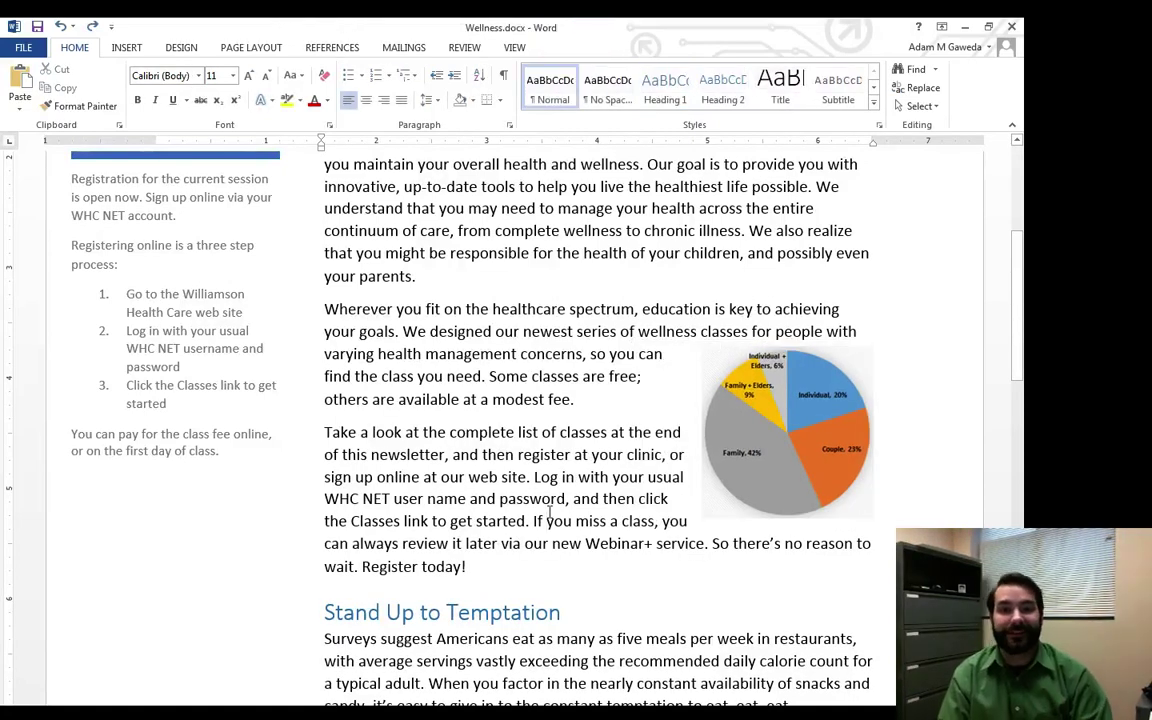